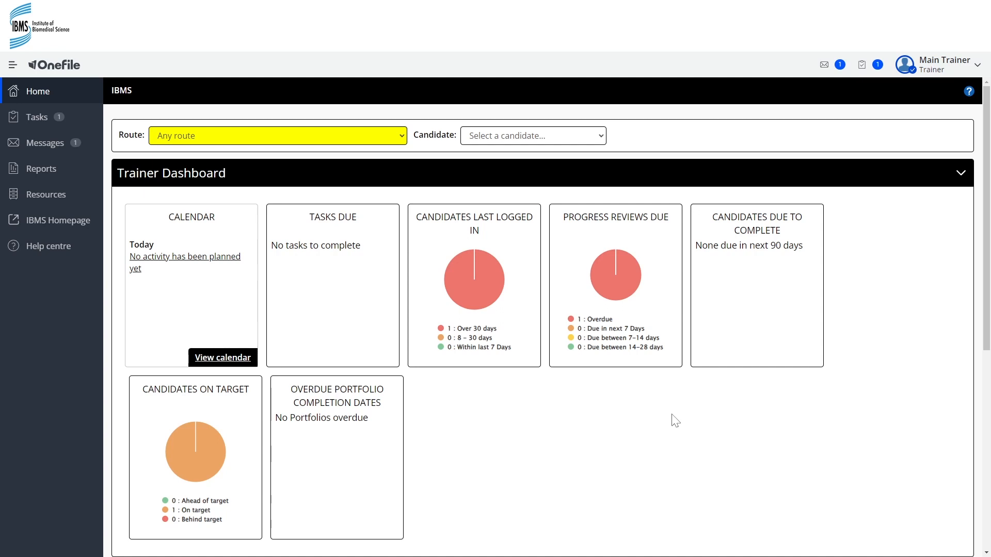
Step: Open the training plan templates and start assigning the "[REG] [INT] [NADA] Section 1 – Professional Conduct" template to candidates
scroll(346, 417, "down", 8)
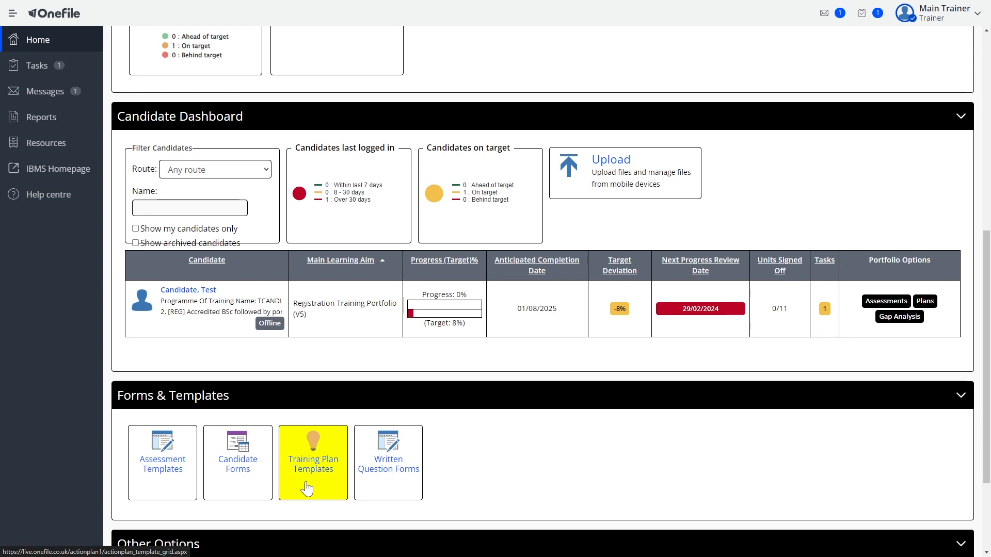
left_click(307, 488)
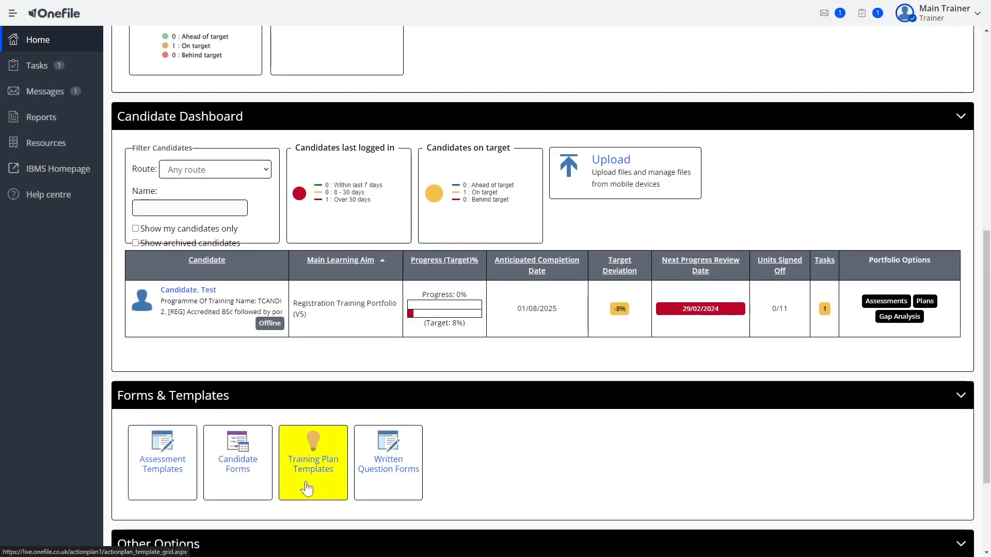
left_click(307, 487)
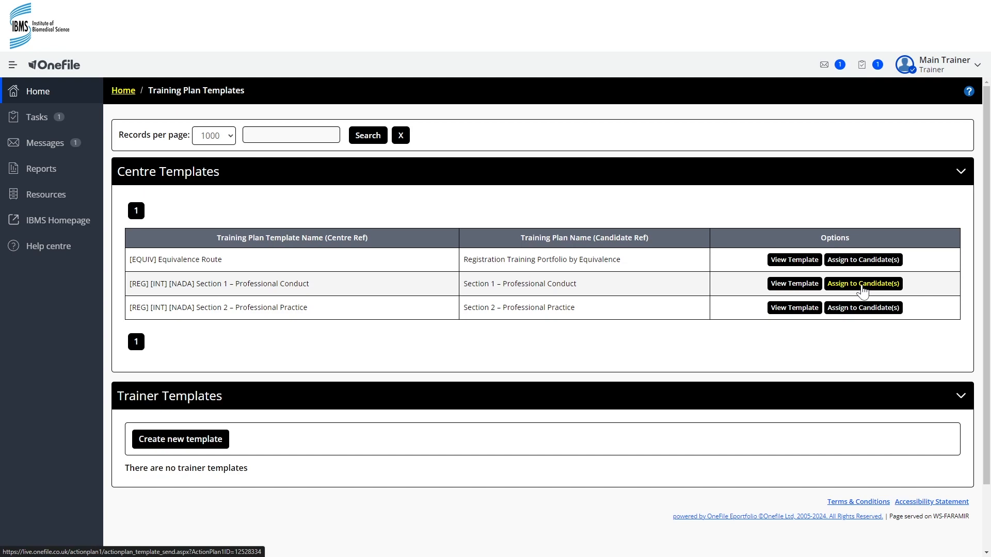
left_click(863, 289)
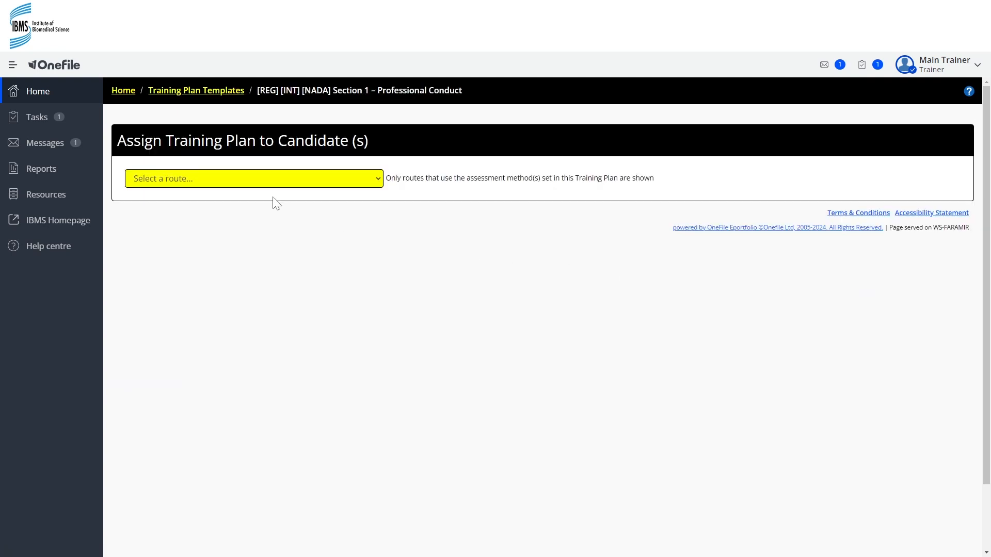
Step: List the candidates on all routes and select the test candidate for the training plan
left_click(238, 183)
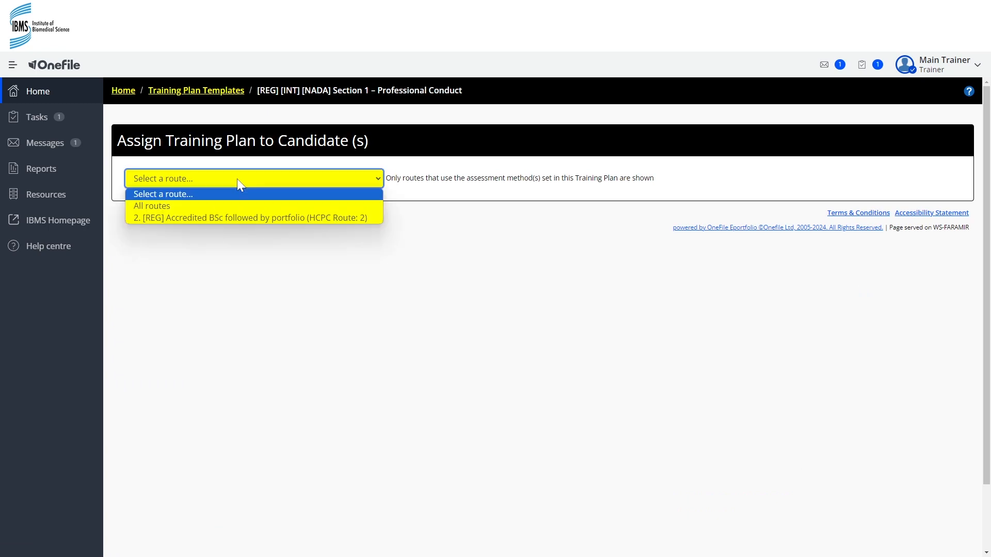
left_click(169, 208)
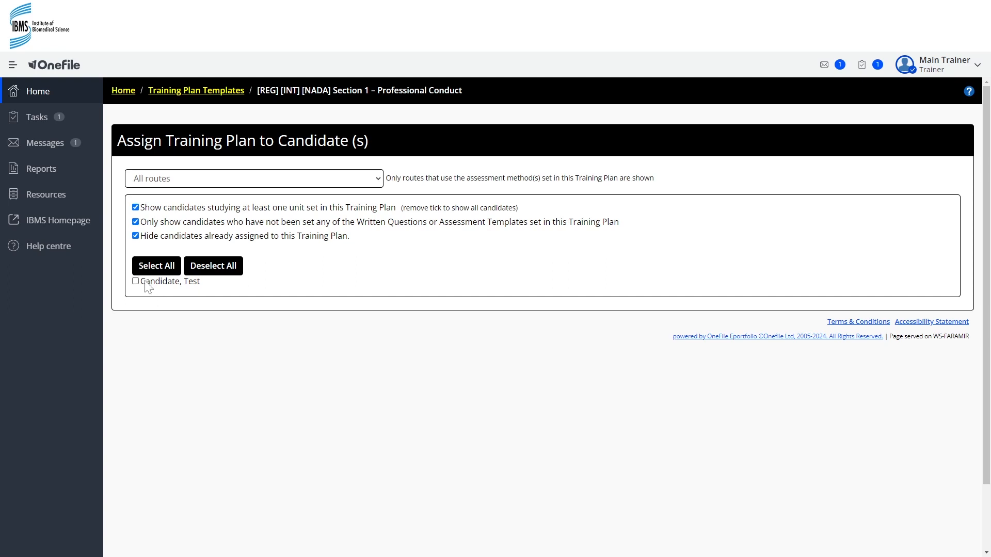
left_click(145, 284)
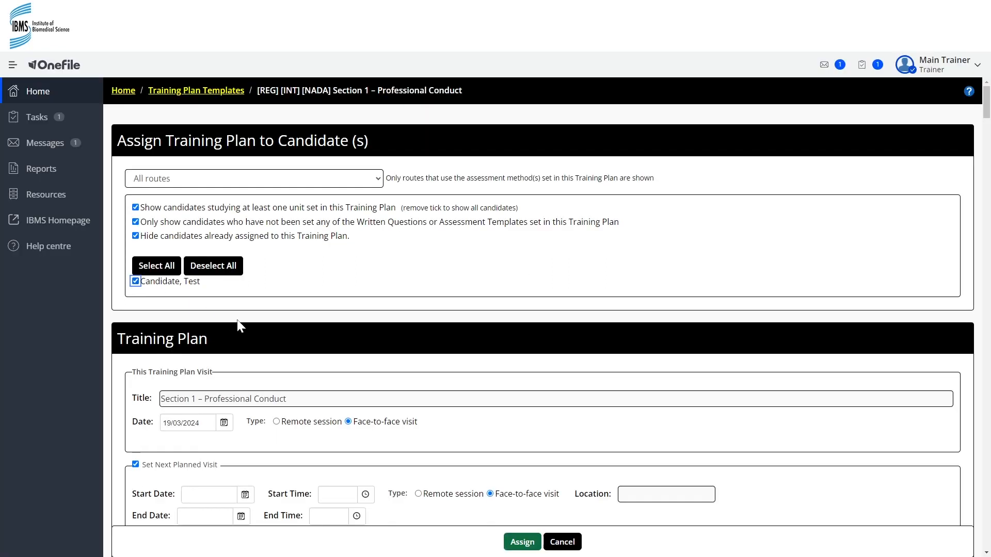
Step: Set this training plan visit's type to Remote session and turn off the next planned visit
scroll(301, 316, "down", 2)
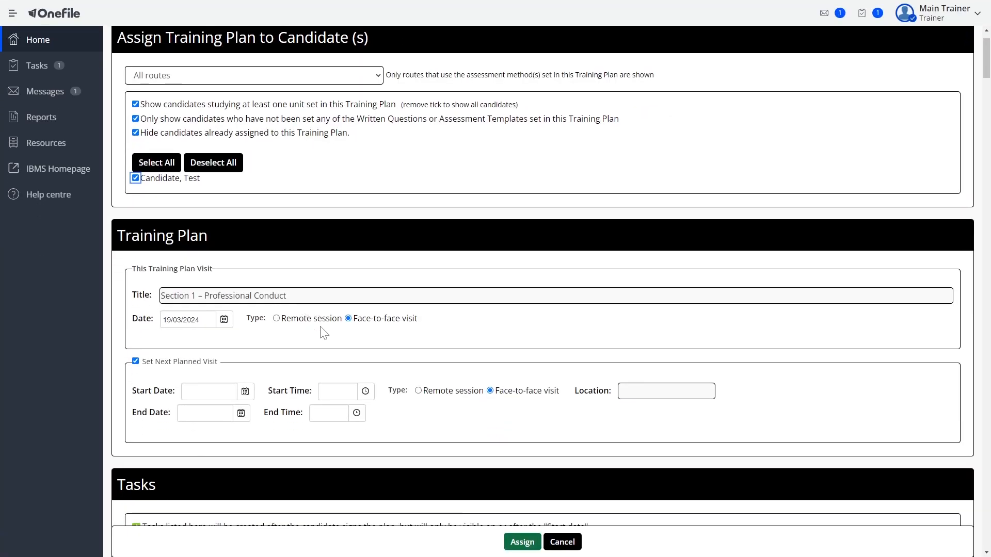
scroll(318, 309, "down", 1)
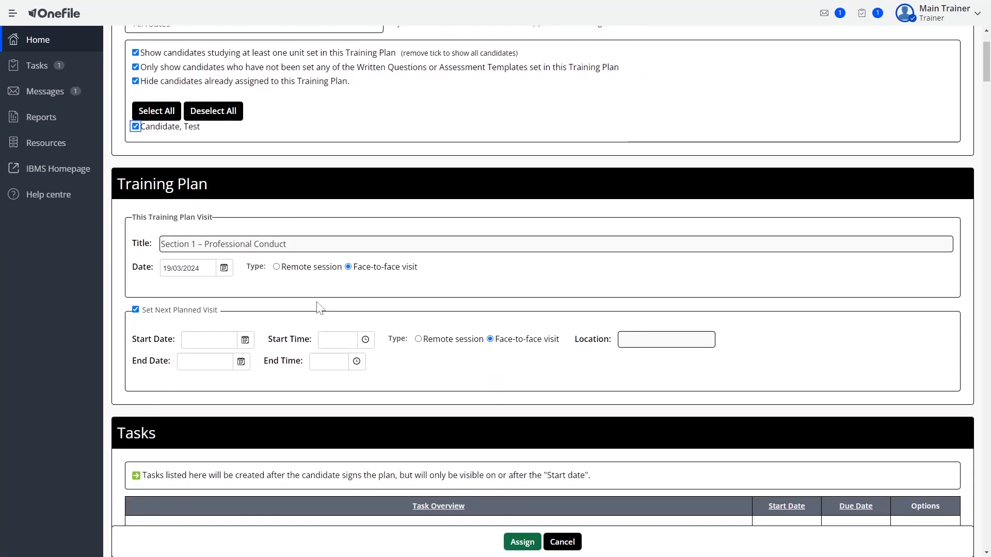
left_click(289, 272)
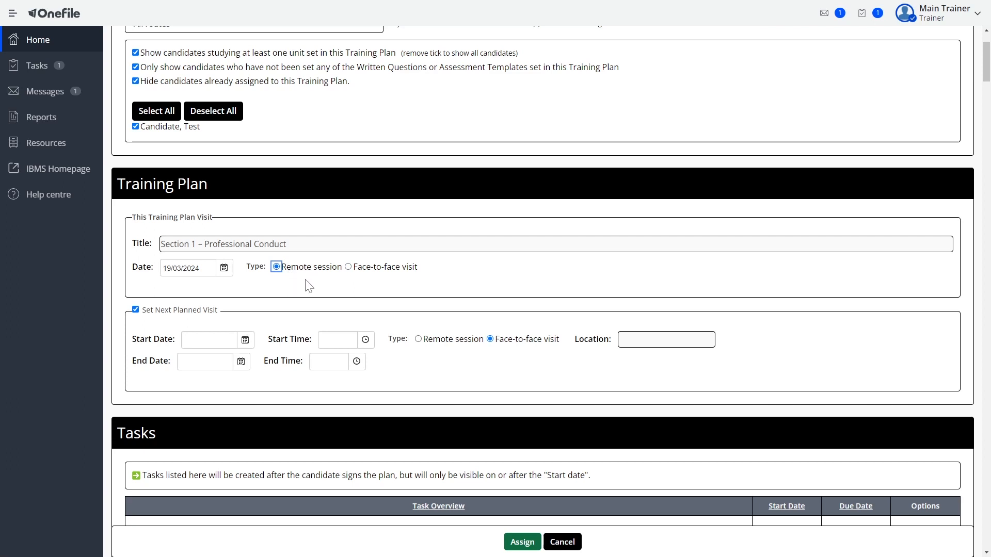
scroll(304, 282, "down", 1)
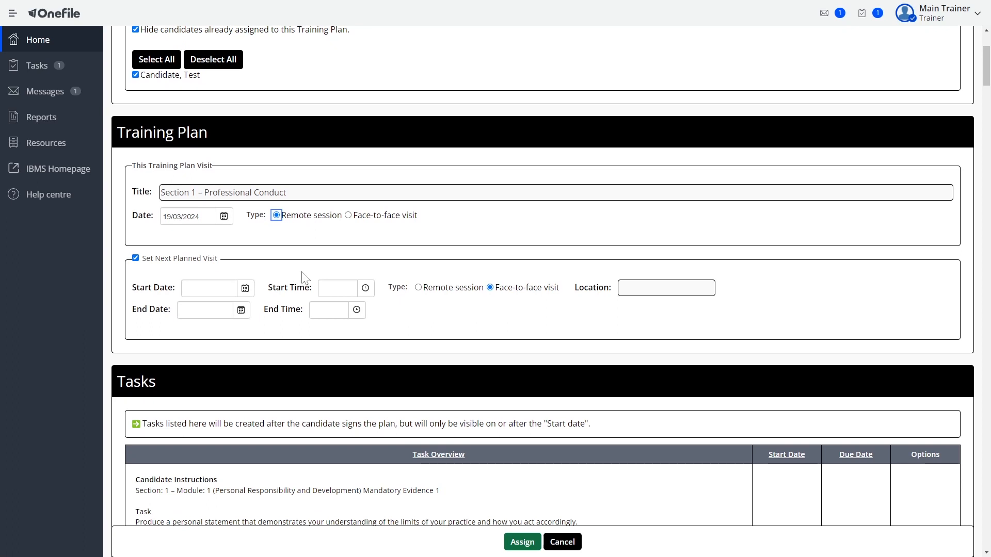
left_click(177, 260)
Step: Review the instructions, learning resources and learning outcomes of the Module 1 Mandatory Evidence 1 task
scroll(413, 305, "down", 2)
scroll(415, 308, "down", 2)
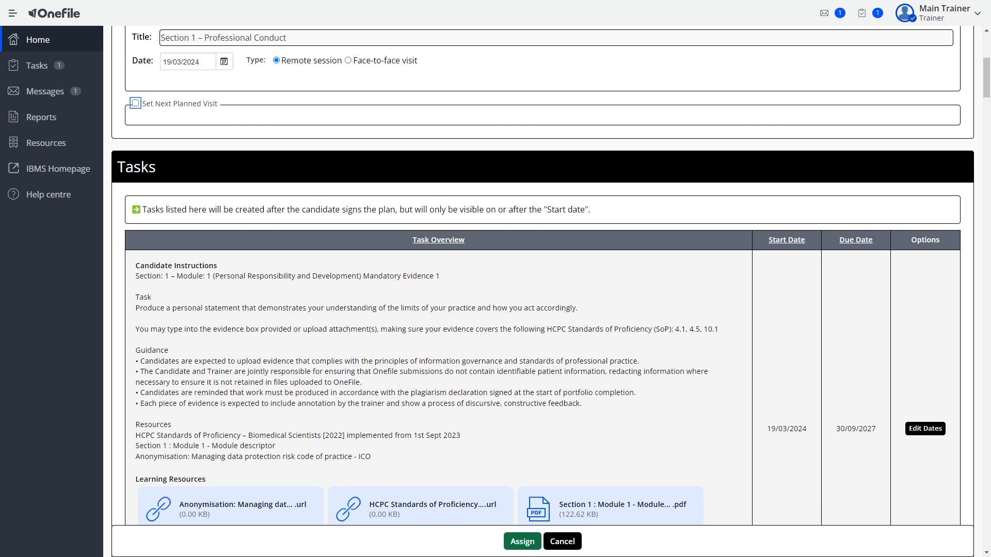
scroll(542, 289, "down", 1)
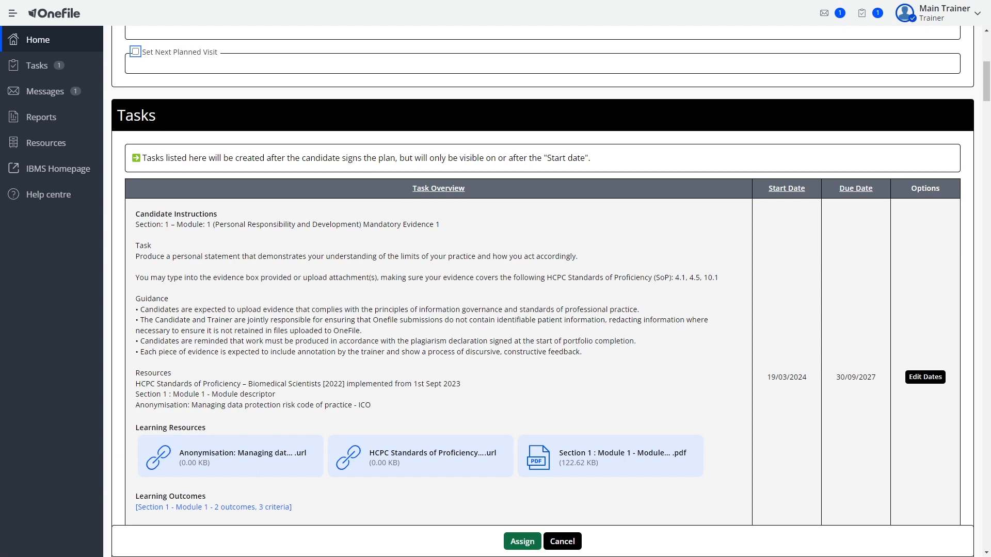
scroll(380, 309, "down", 1)
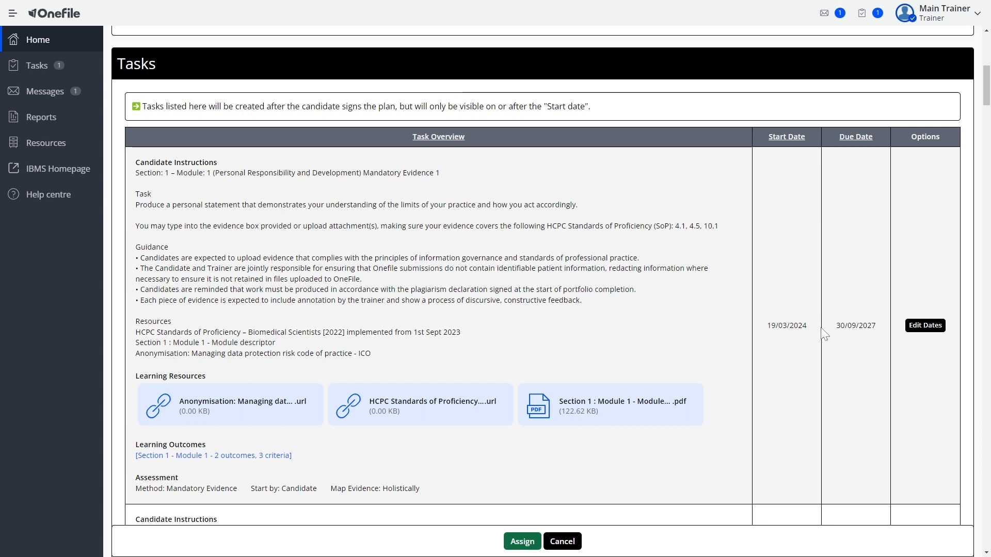
triple_click(223, 458)
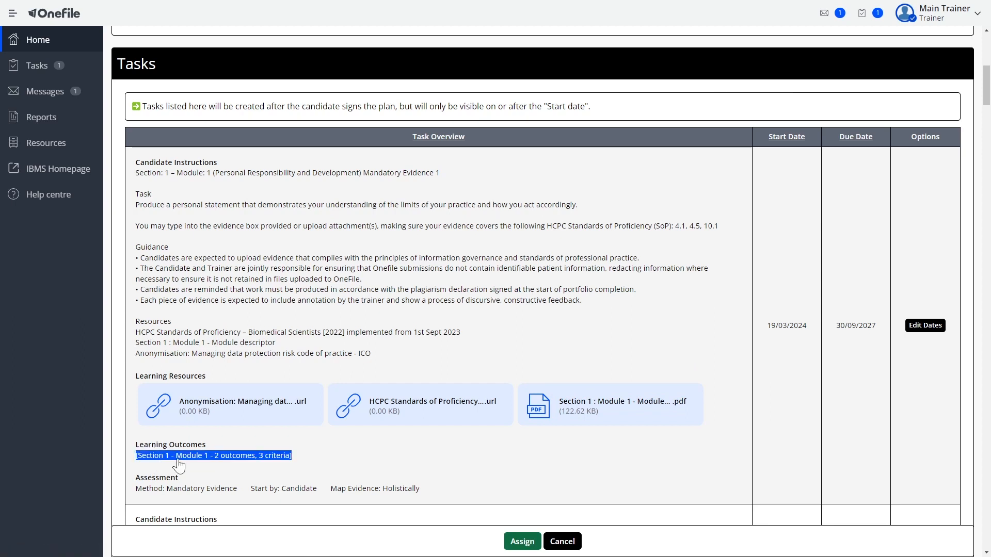
Step: Open the date settings of the Module 1 Mandatory Evidence 1 task, check the start date calendar, and save without changing the dates
scroll(391, 444, "down", 1)
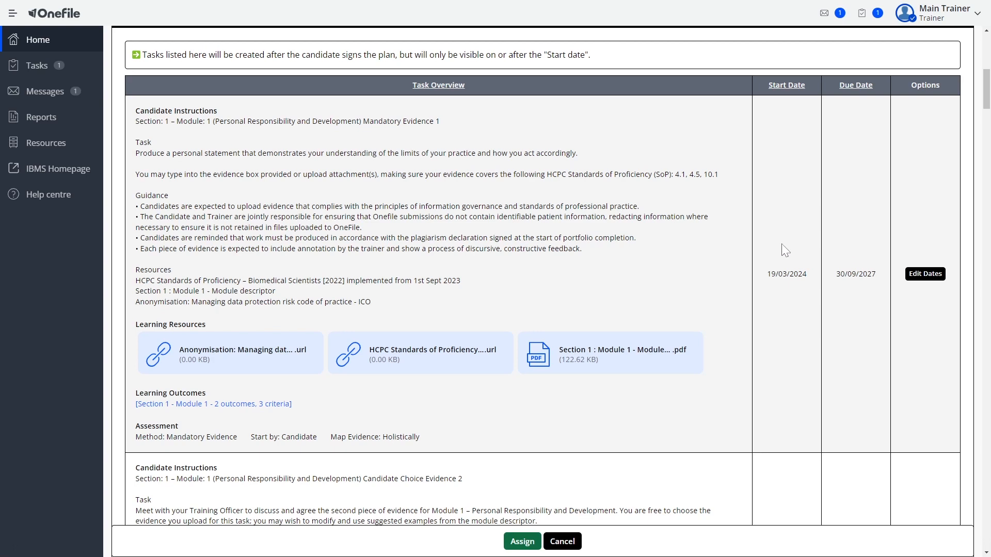
left_click_drag(766, 275, 875, 275)
left_click(921, 282)
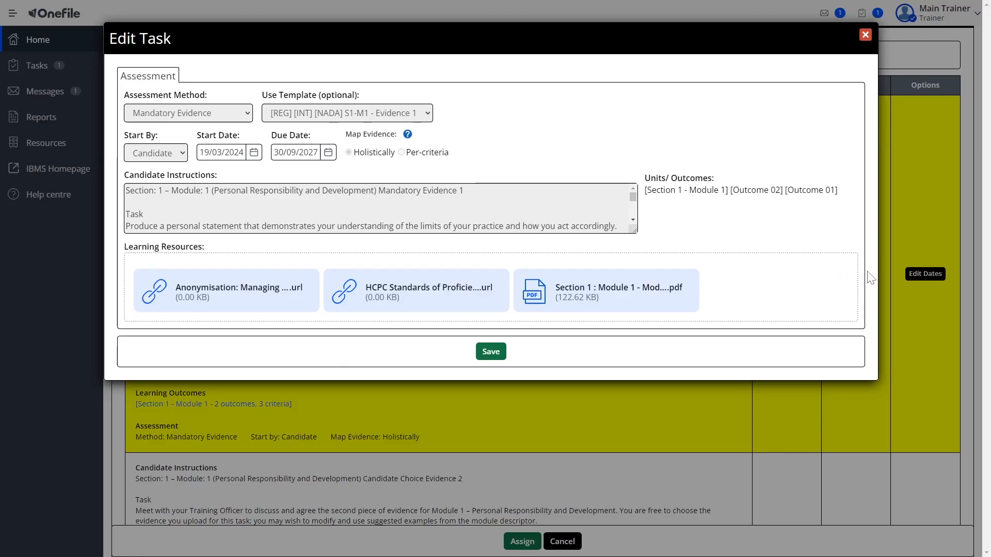
left_click(253, 154)
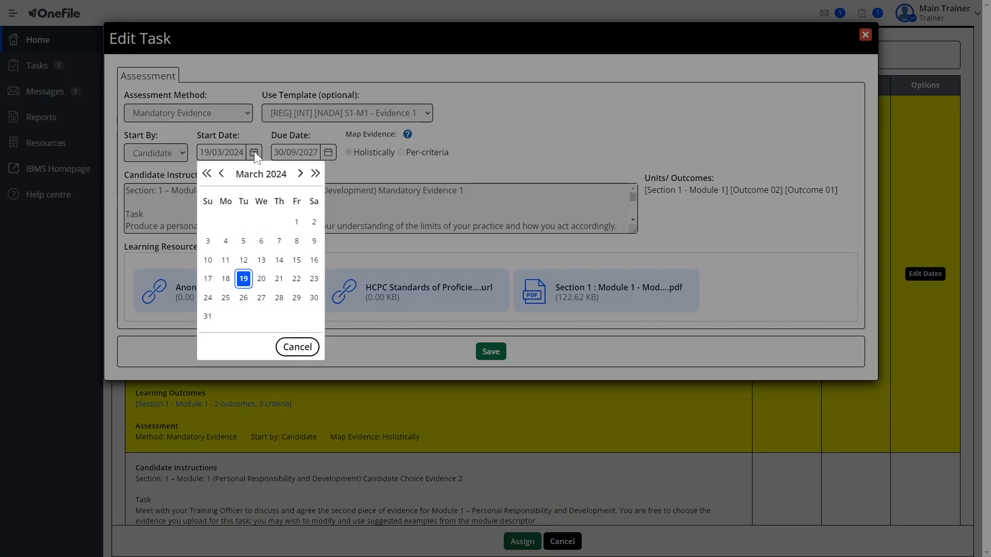
left_click(297, 347)
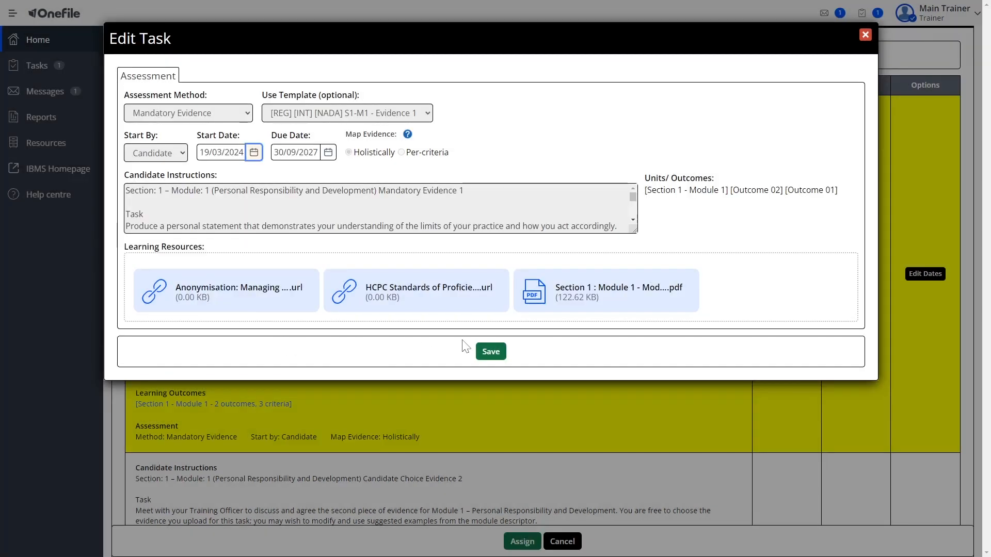
left_click(488, 353)
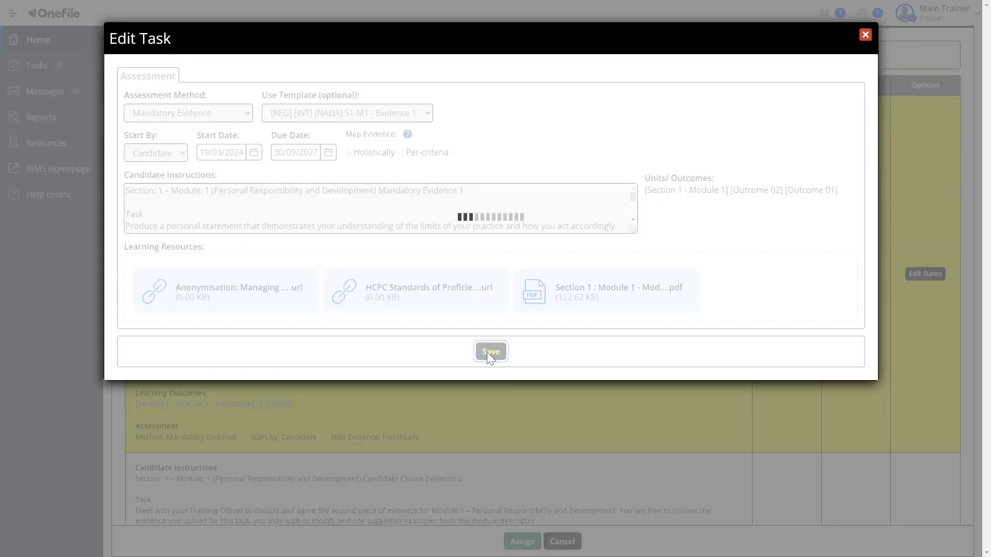
Step: Sign the Section 1 training plan as the trainer, assign it to the selected candidate and continue past the confirmation
scroll(594, 268, "down", 7)
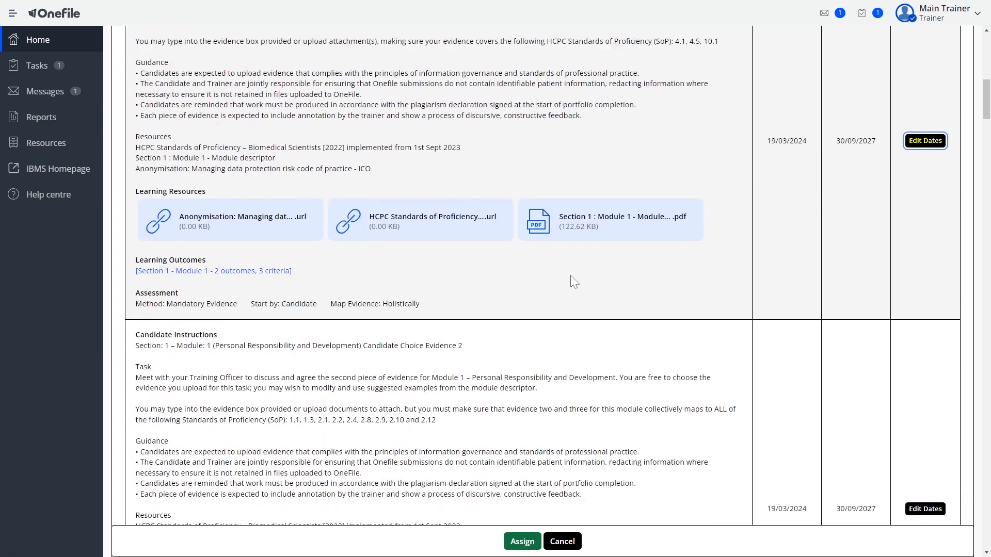
scroll(547, 330, "down", 5)
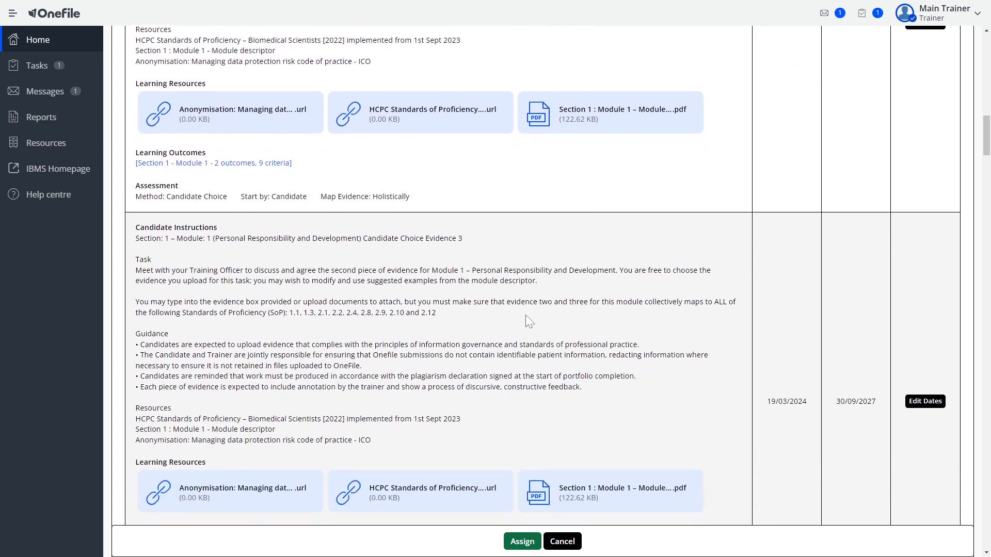
scroll(555, 309, "down", 20)
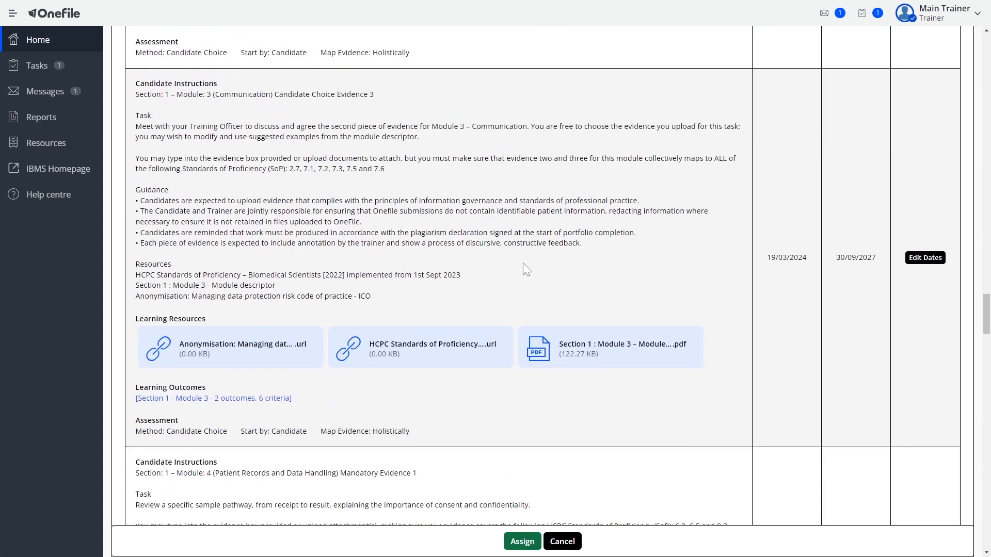
scroll(512, 289, "down", 11)
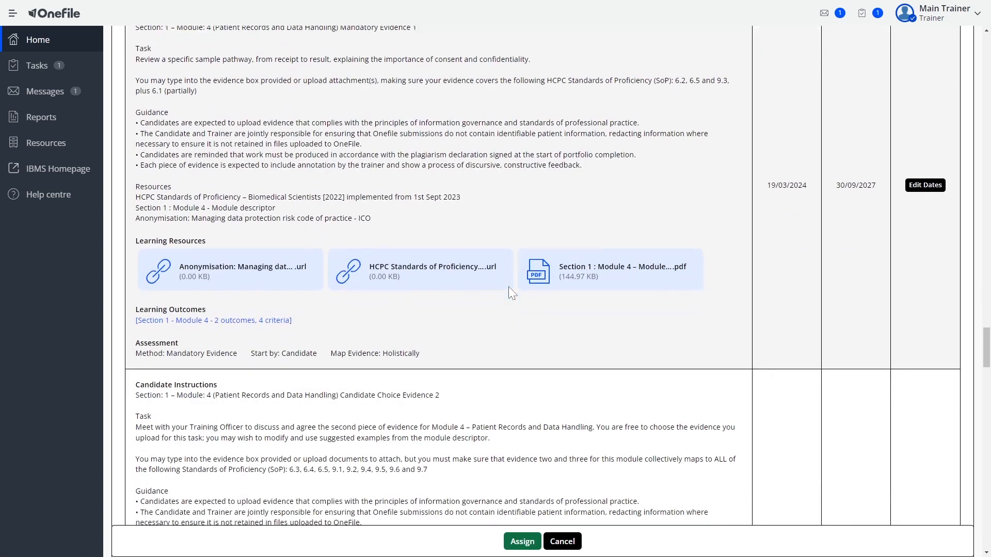
scroll(513, 293, "down", 20)
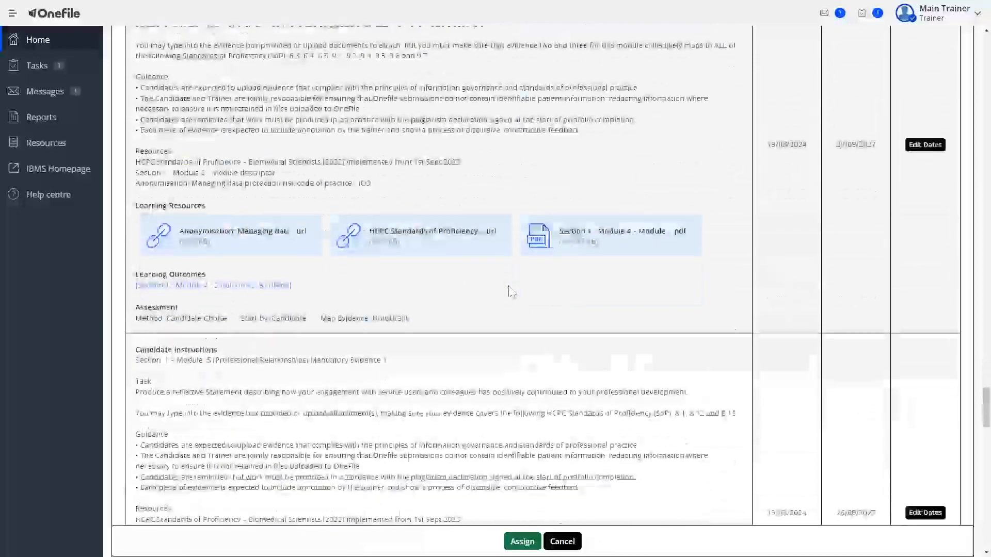
scroll(508, 293, "down", 20)
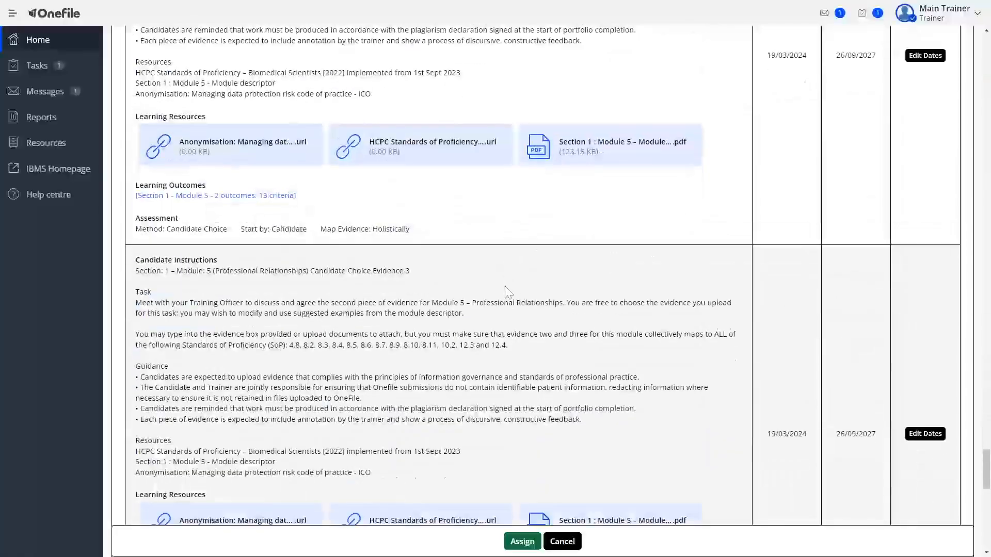
scroll(506, 290, "down", 9)
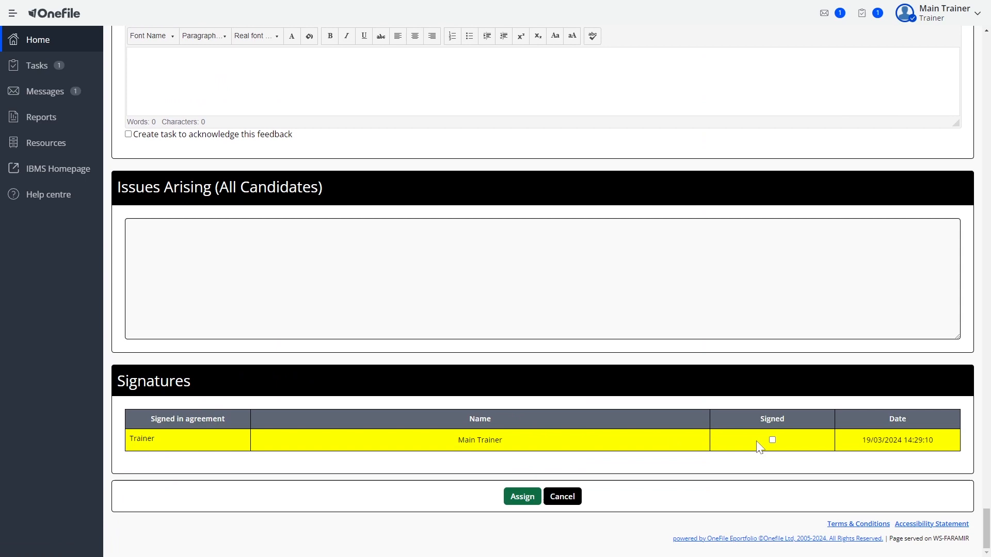
left_click(773, 440)
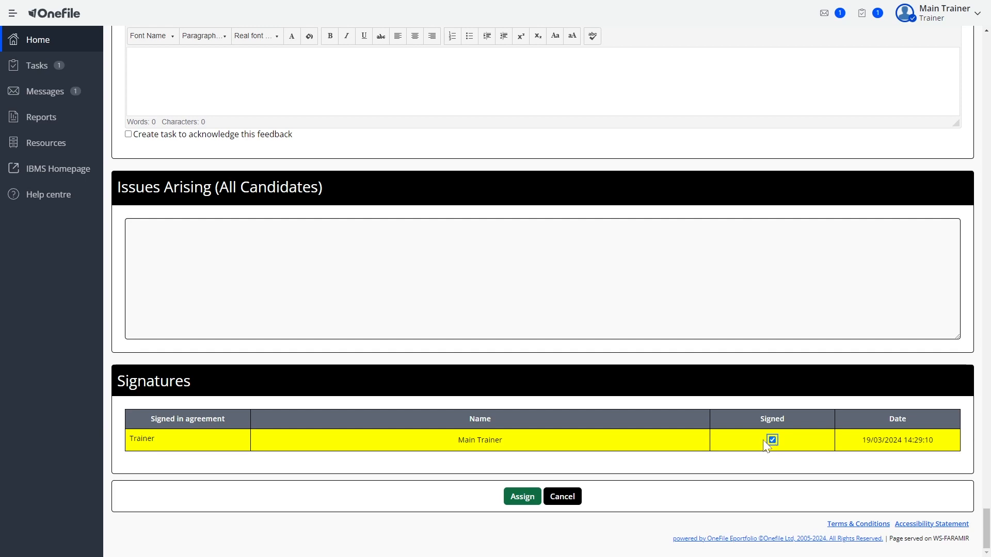
left_click(518, 498)
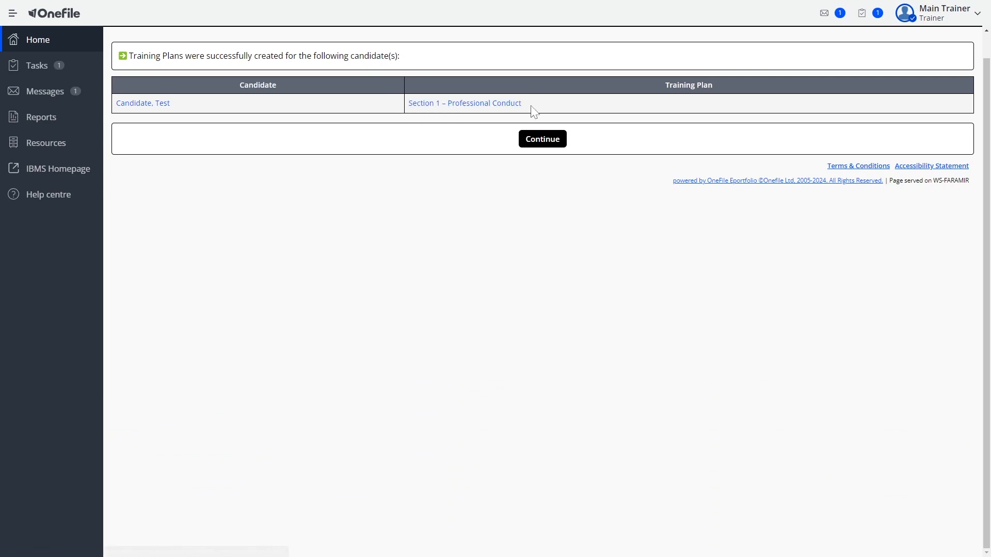
left_click(535, 148)
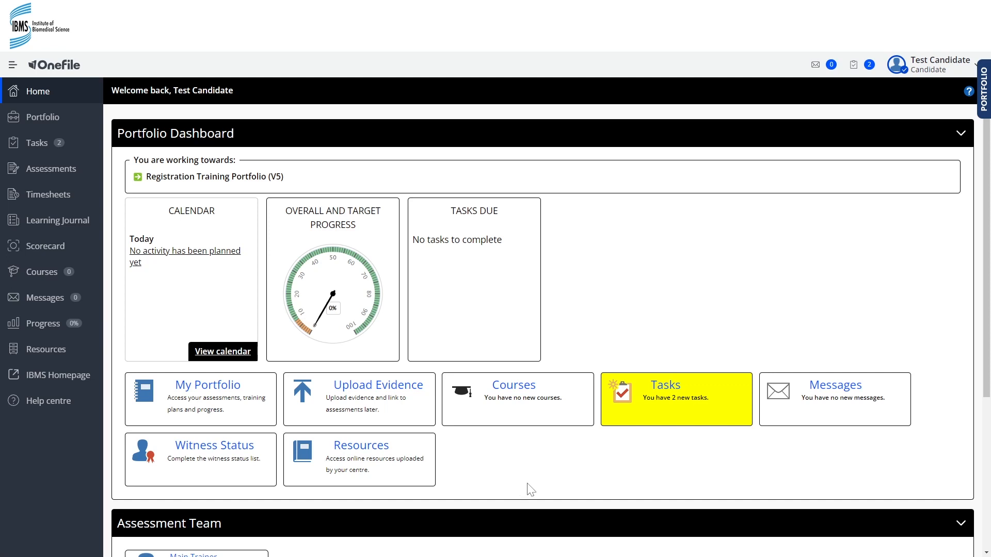
Step: Check the candidate's task notifications, and from the full task list open the request to sign the trainer's recently prepared training plan
left_click(853, 69)
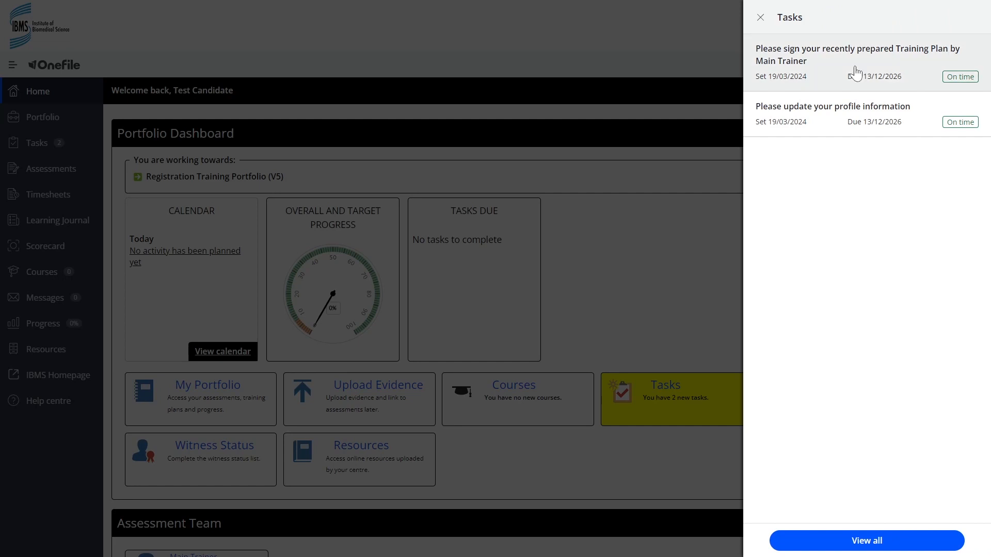
left_click(760, 18)
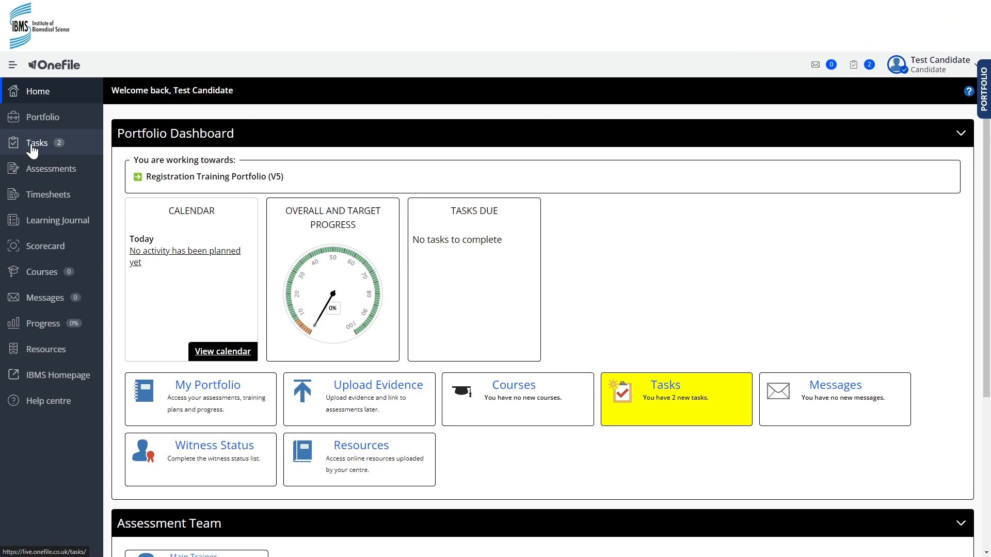
left_click(659, 406)
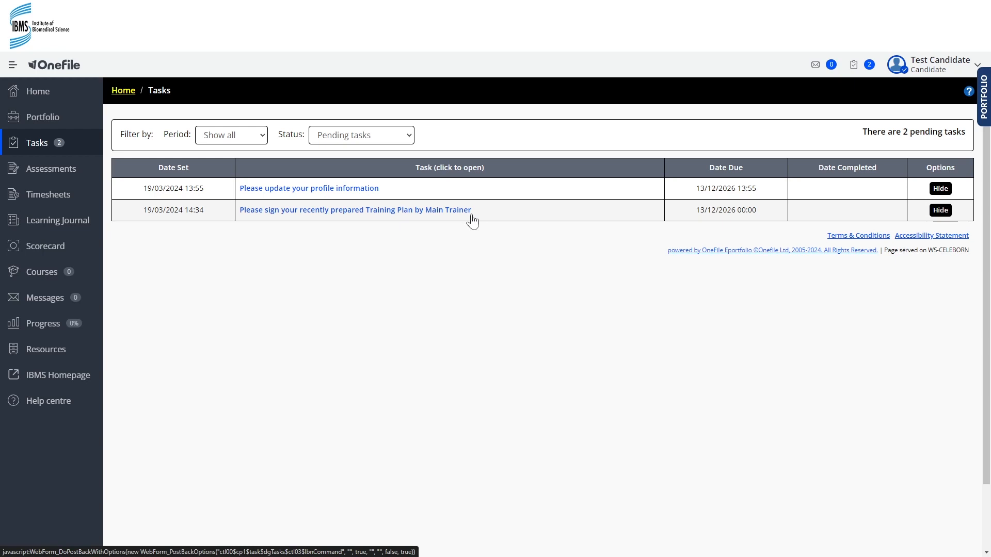
left_click(365, 210)
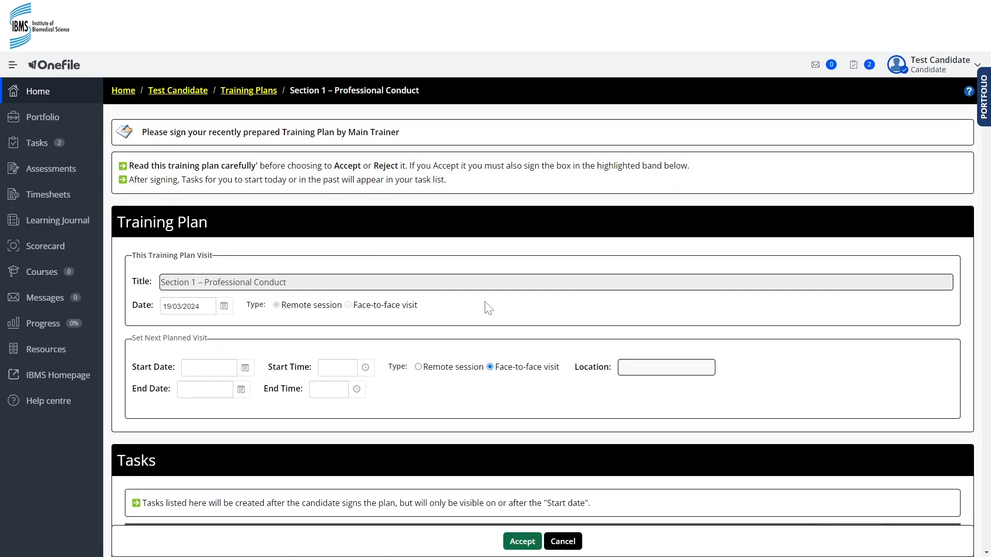
Step: Review the instructions, learning resources, outcomes and start and due dates of the Module 1 to Module 5 tasks in the training plan
scroll(489, 308, "down", 7)
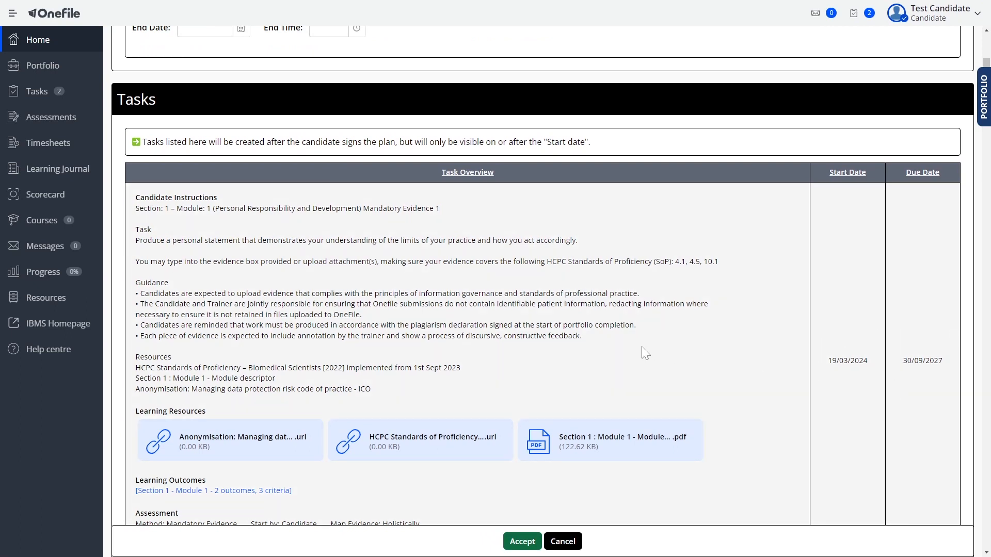
scroll(642, 352, "down", 5)
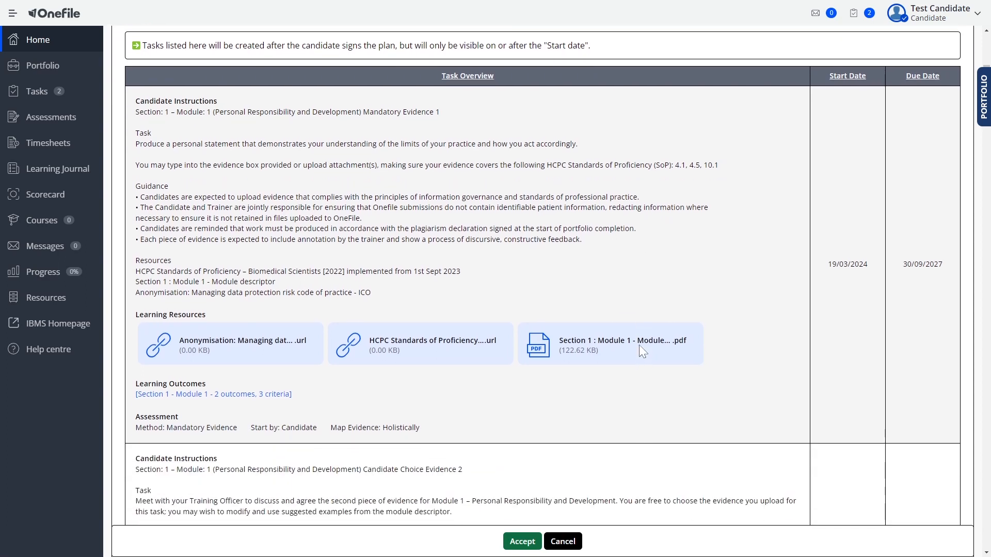
scroll(638, 348, "down", 2)
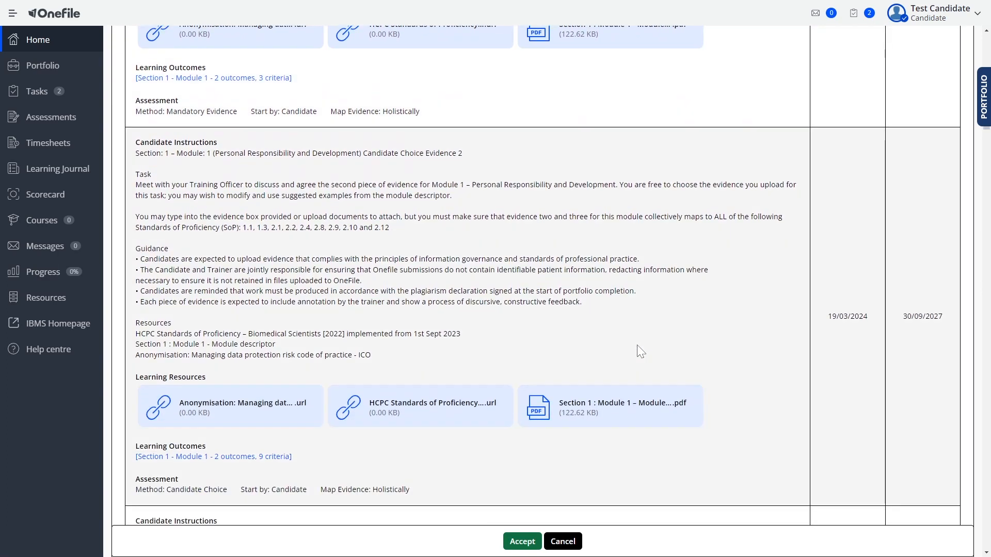
scroll(638, 348, "down", 4)
scroll(638, 349, "down", 8)
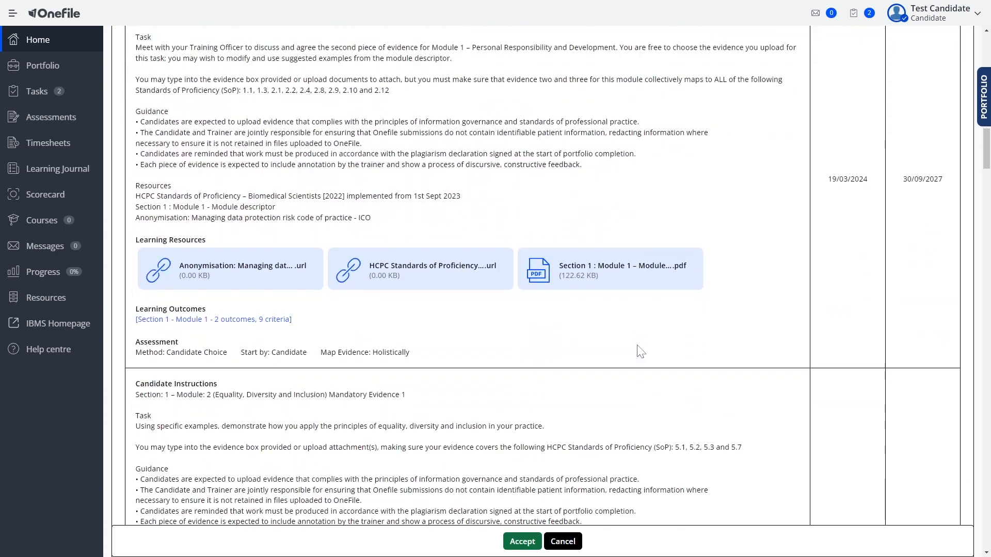
scroll(640, 352, "down", 10)
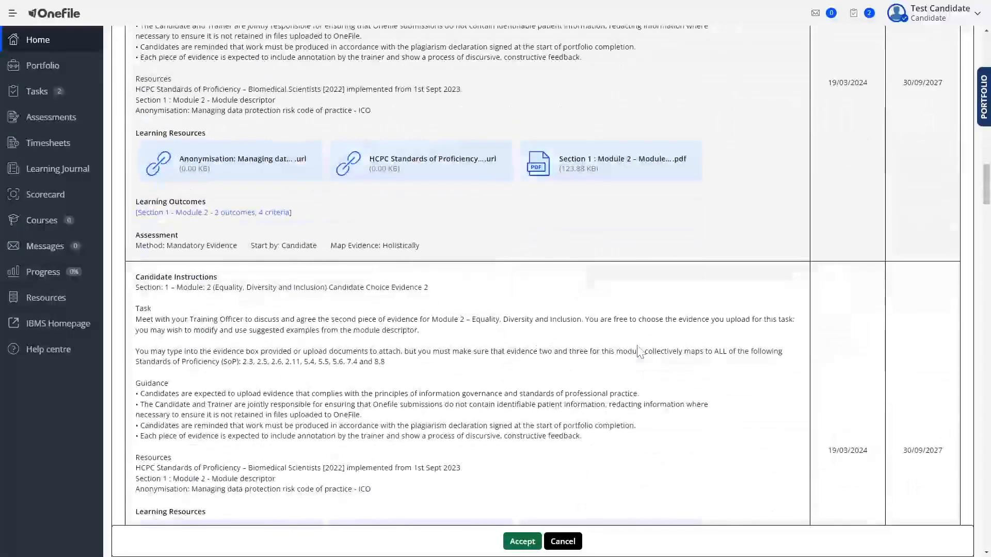
scroll(640, 352, "down", 11)
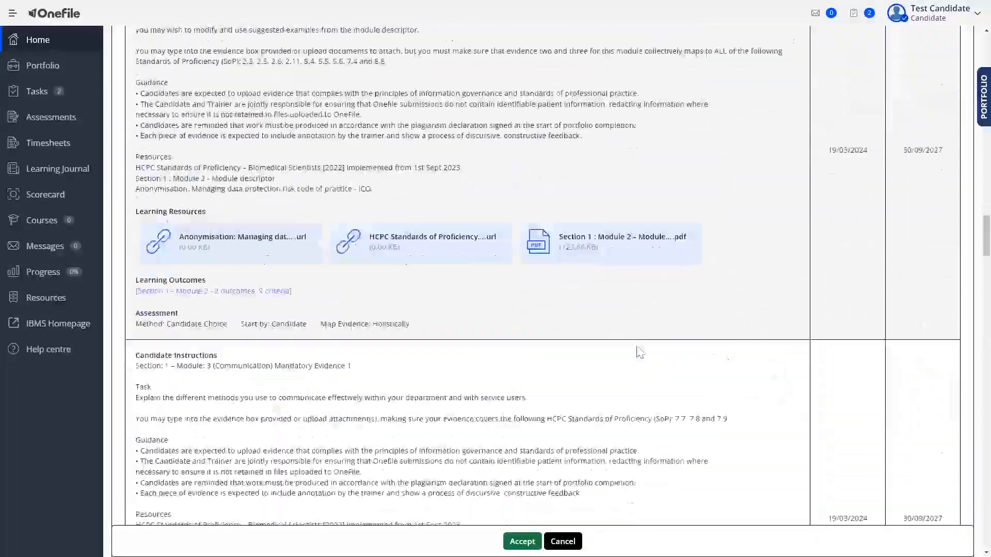
scroll(640, 353, "down", 12)
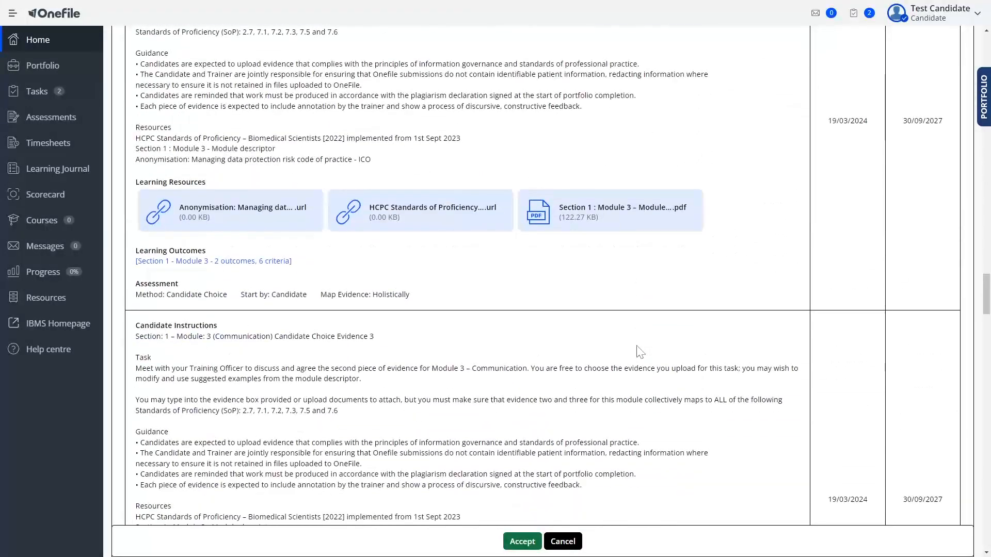
scroll(639, 352, "down", 12)
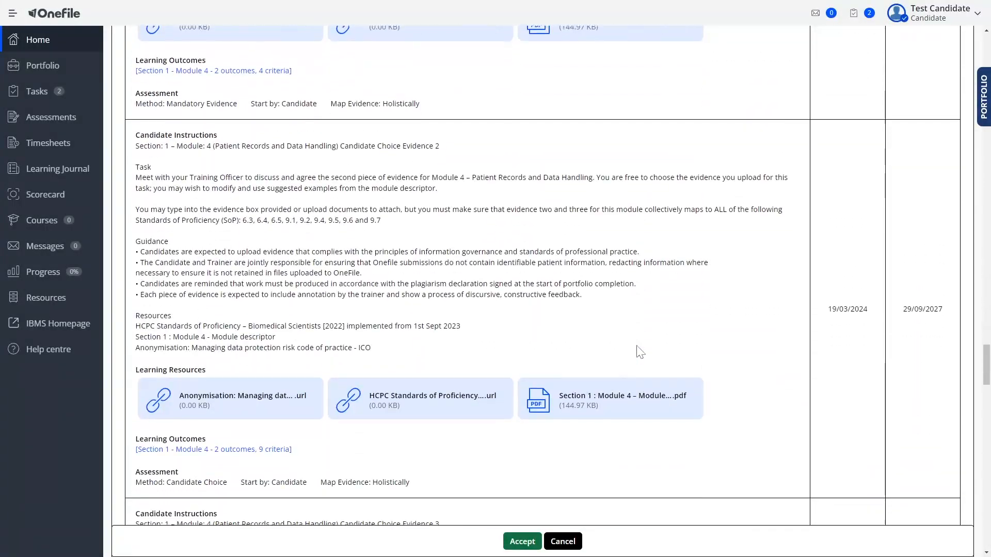
scroll(640, 353, "down", 12)
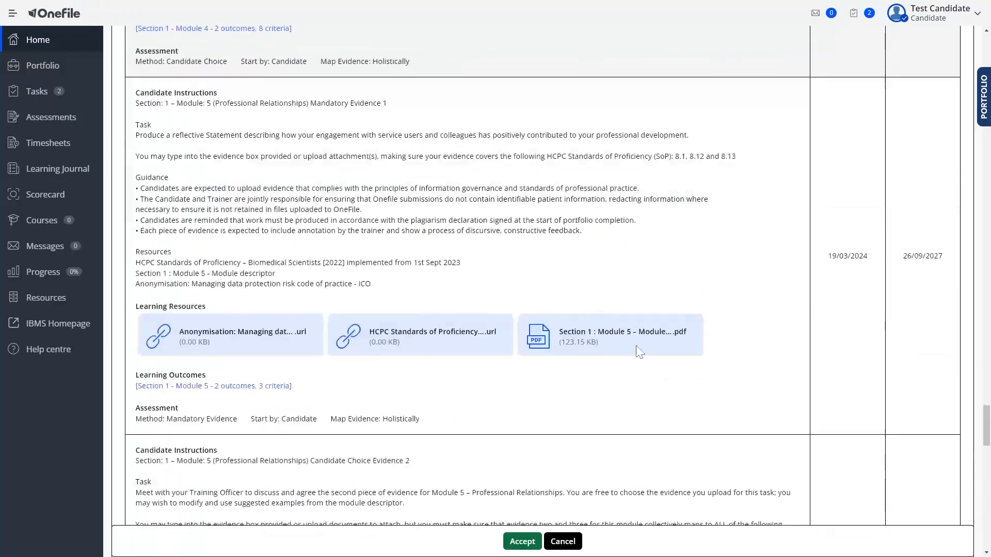
Step: Sign the Section 1 – Professional Conduct training plan as the candidate and accept it
scroll(639, 352, "down", 15)
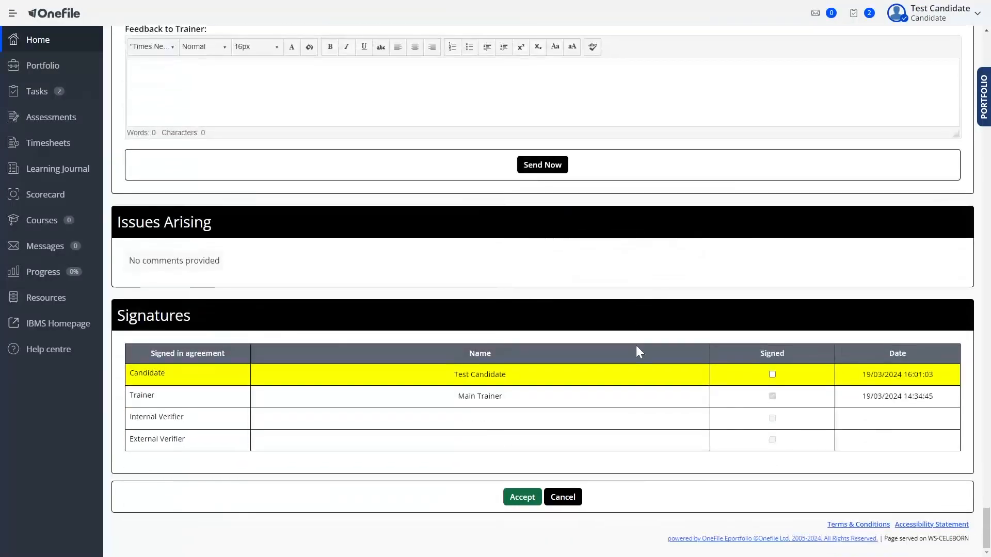
left_click(772, 374)
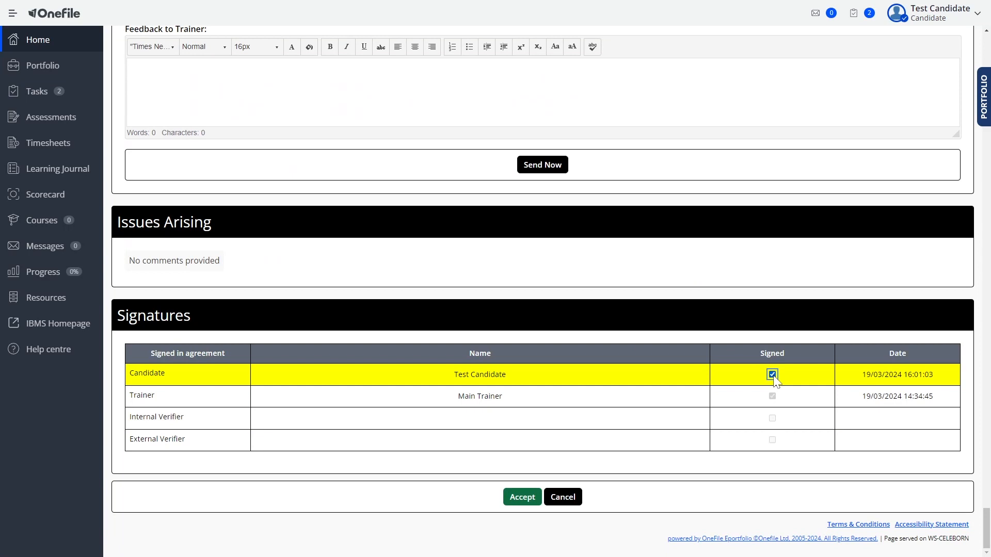
left_click(522, 498)
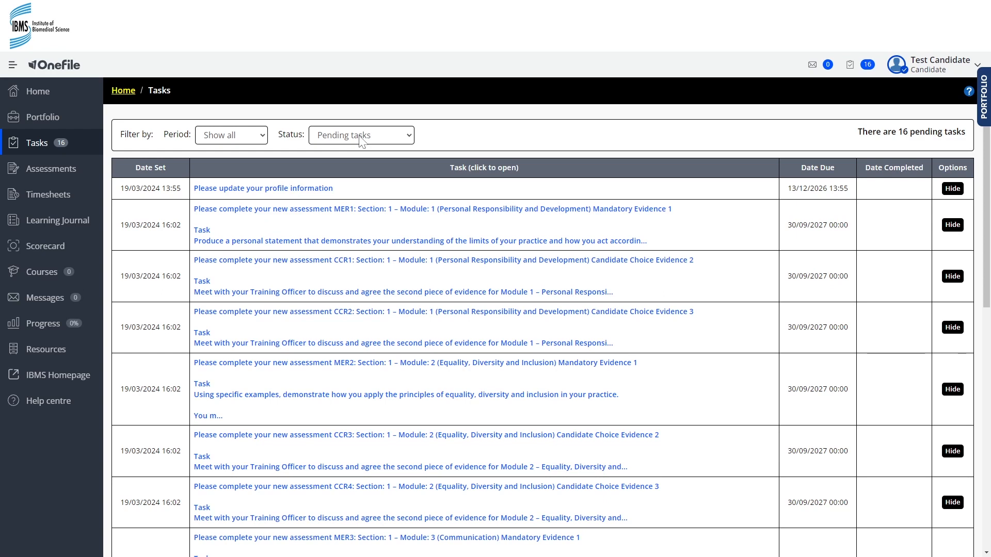
Step: Show the status filter options of the candidate's task list
left_click(362, 142)
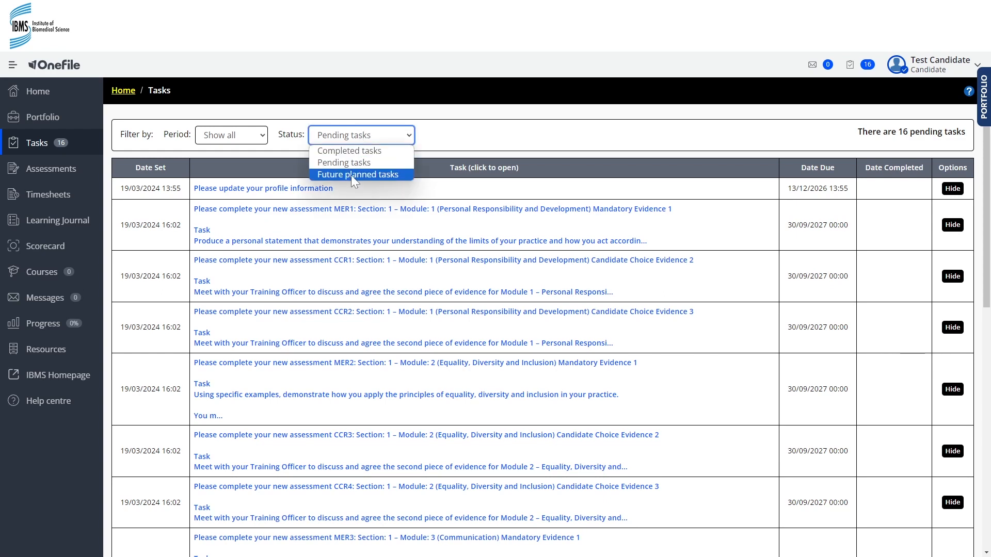